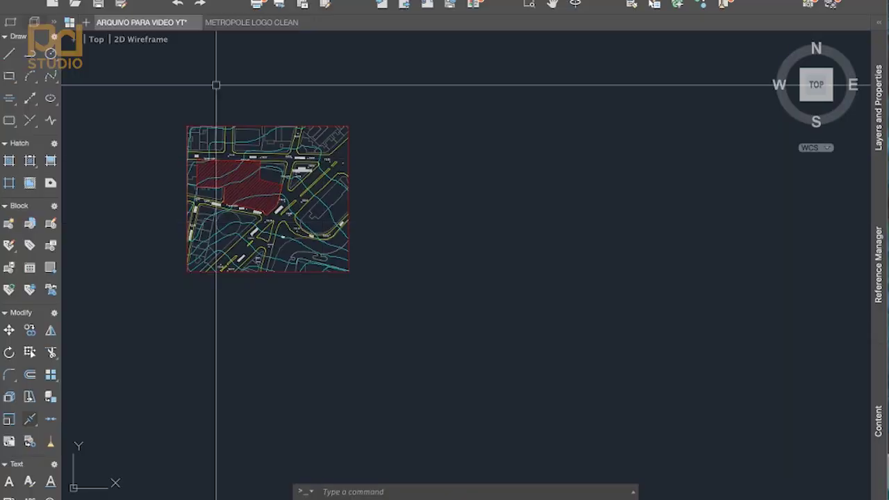
- Scale the entire site plan by a factor of 2 from its lower-left corner
scroll(208, 104, up, 1)
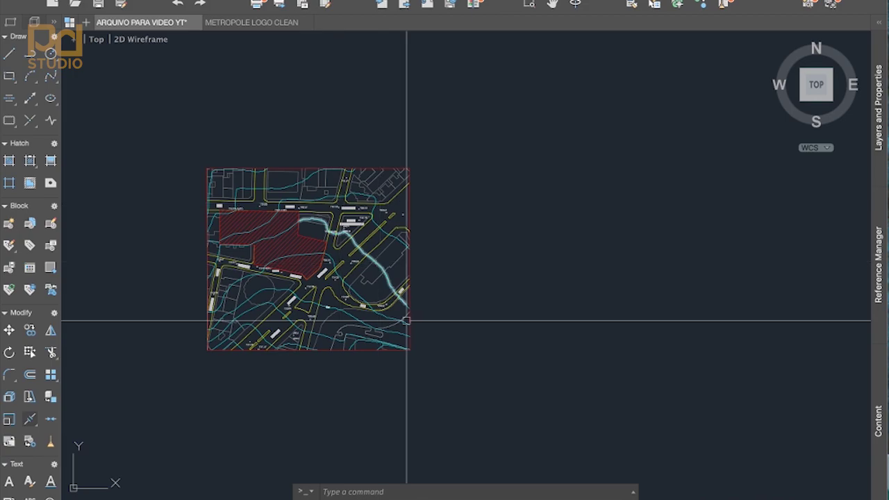
click(431, 368)
click(141, 102)
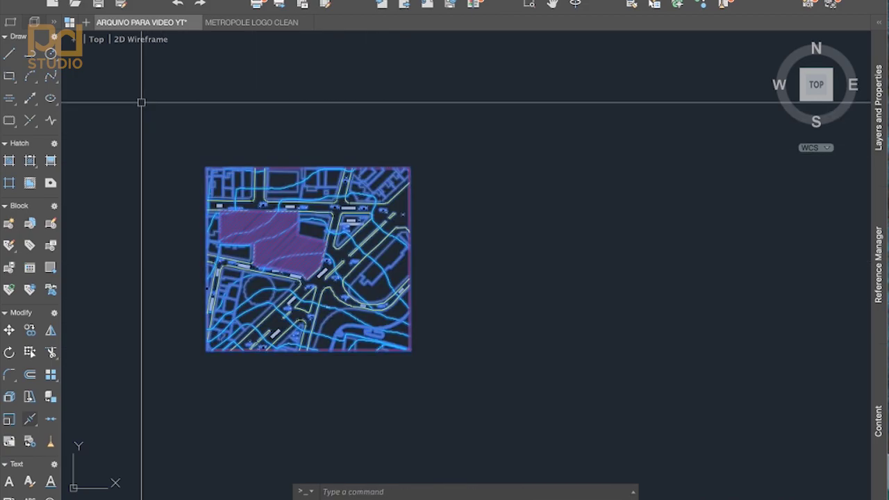
text(sca)
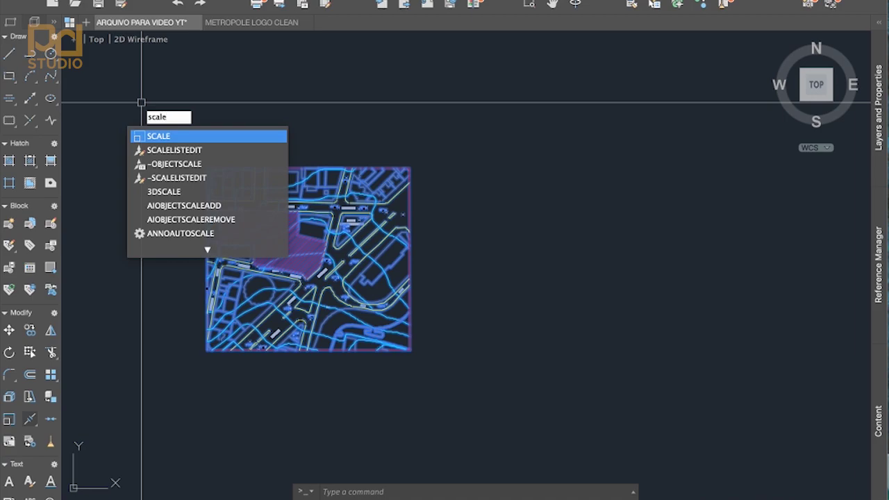
text(le)
key(Return)
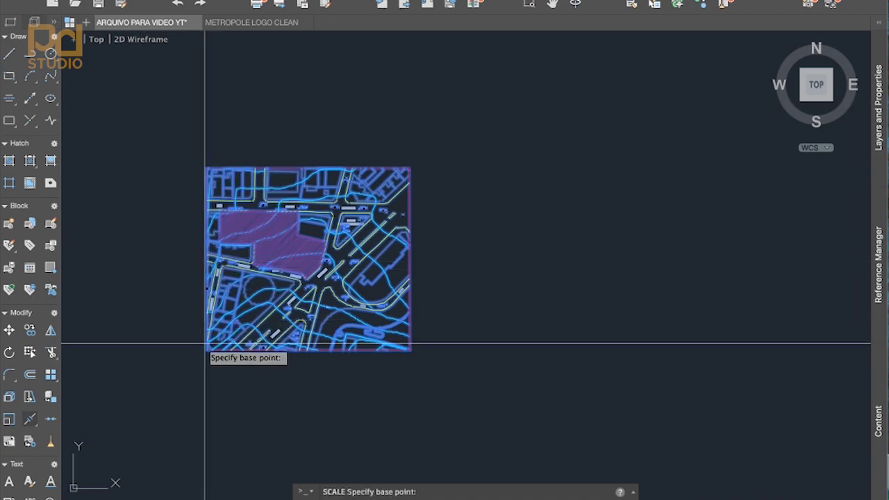
click(213, 349)
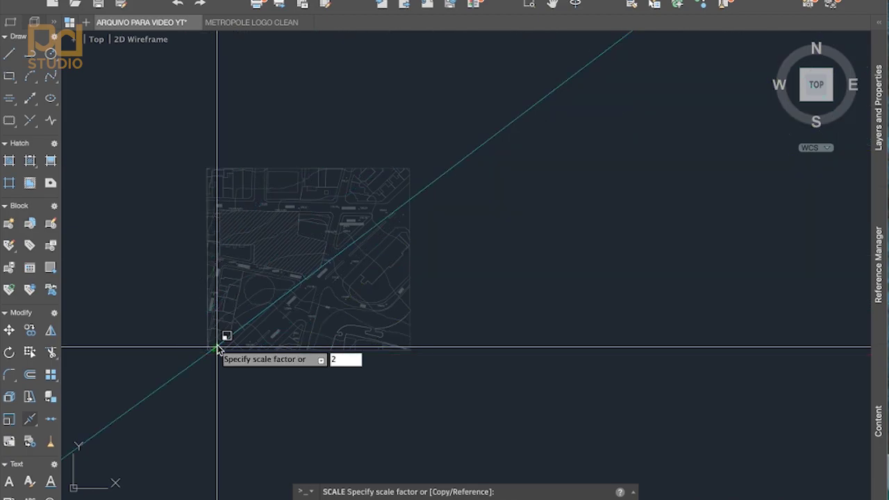
text(2)
key(Return)
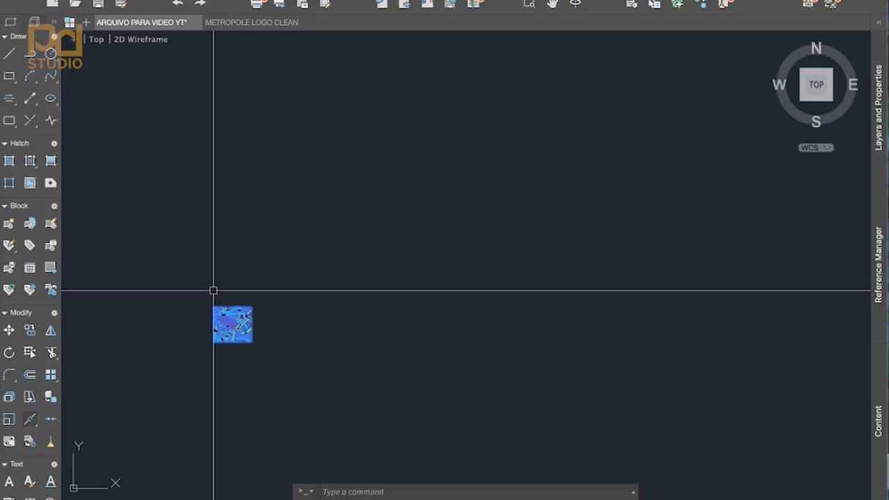
key(Escape)
- Move the whole scaled site plan over to the laser-cutting template sheets
scroll(214, 336, up, 3)
click(409, 357)
click(185, 205)
text(m)
key(Return)
click(292, 292)
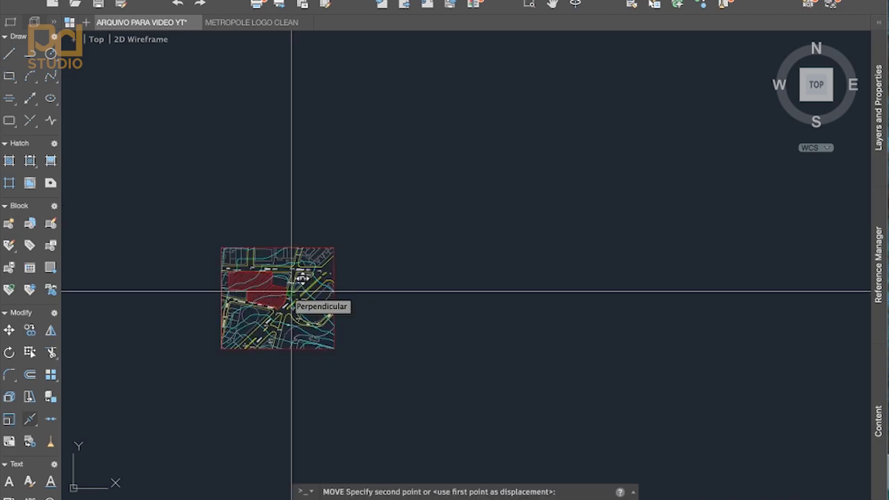
scroll(292, 292, down, 8)
scroll(664, 268, right, 5)
scroll(718, 233, up, 2)
scroll(417, 208, up, 7)
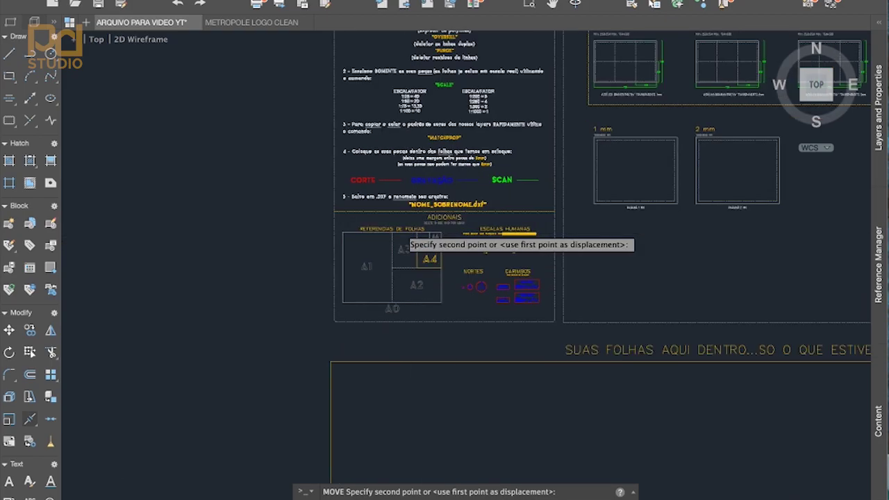
scroll(406, 232, down, 5)
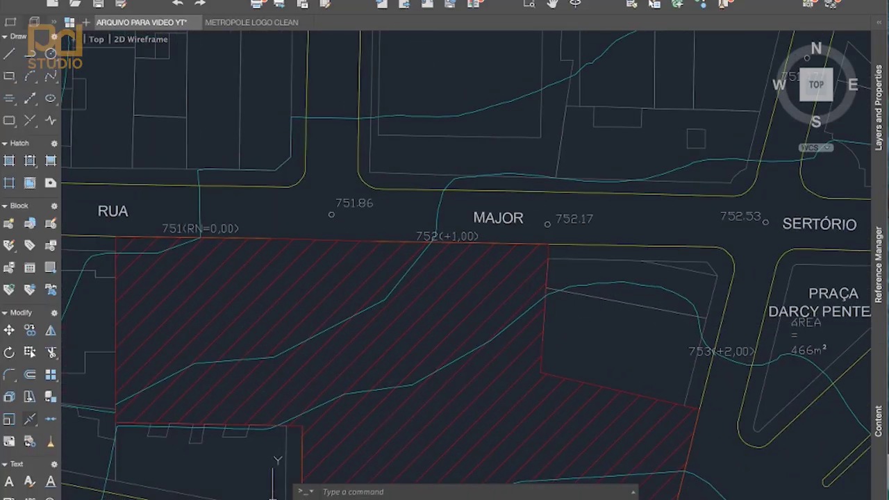
- Reshape the 751 contour line by stretching its vertices off the building block, placing one on the upper end of the block's chamfered corner
scroll(300, 115, up, 3)
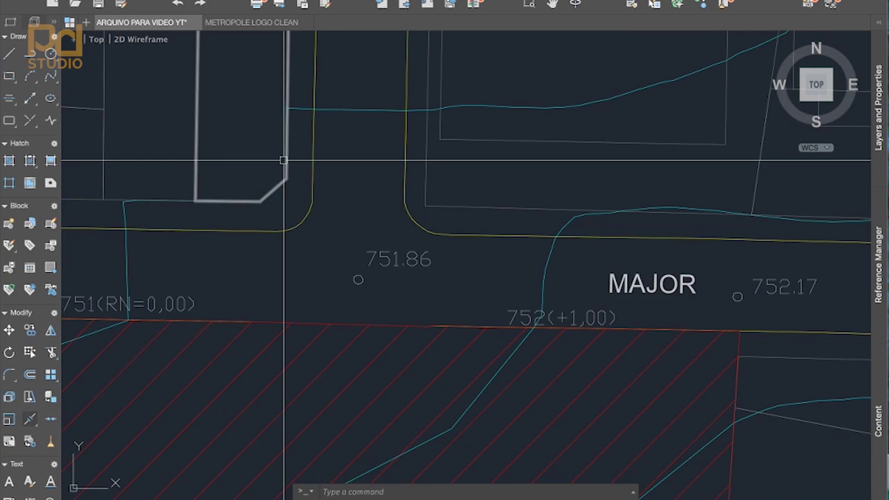
click(300, 111)
click(286, 179)
click(221, 109)
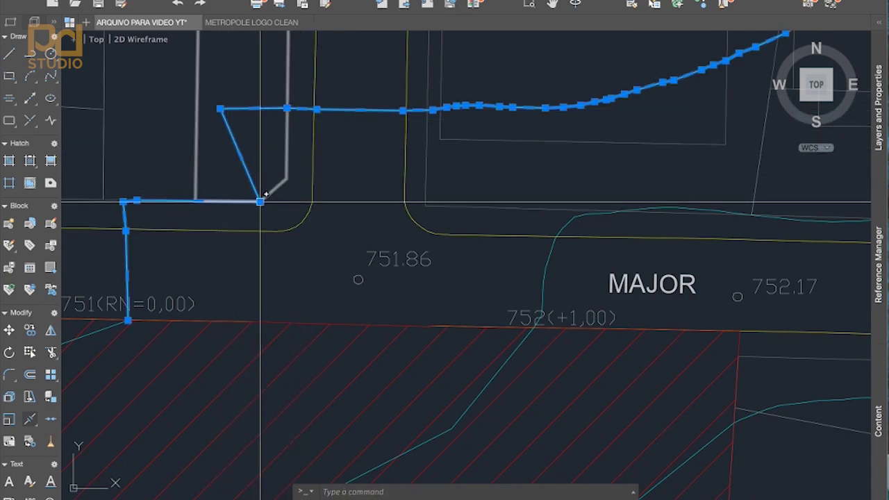
click(257, 199)
middle_drag(130, 96, 165, 140)
key(Escape)
click(264, 157)
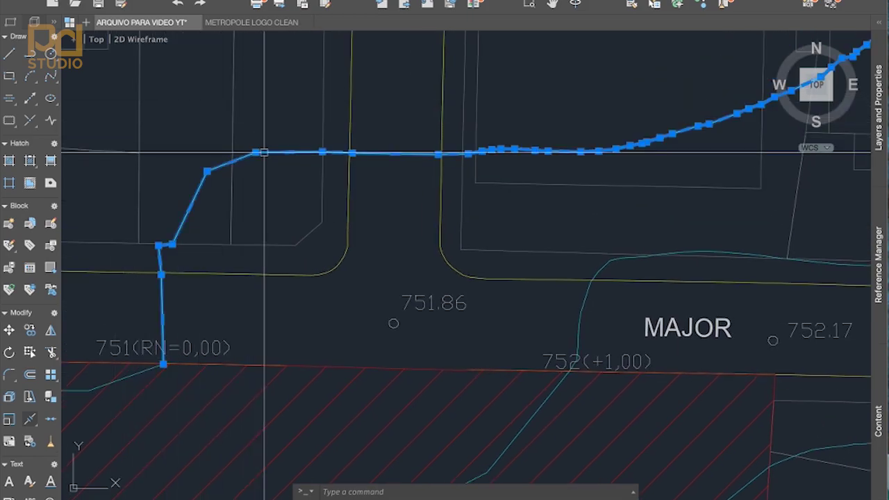
click(321, 222)
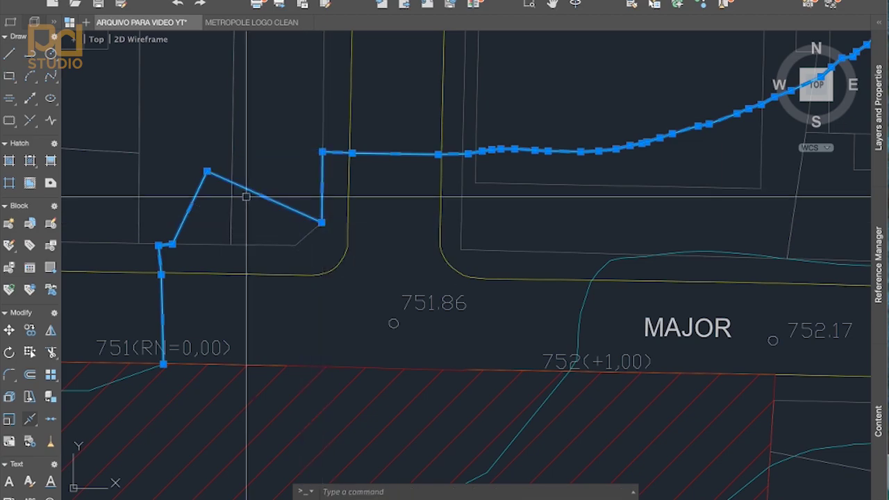
- Stretch the contour's stray vertex onto the block's lower edge and add a vertex at the lower end of the chamfered corner
click(207, 172)
click(232, 244)
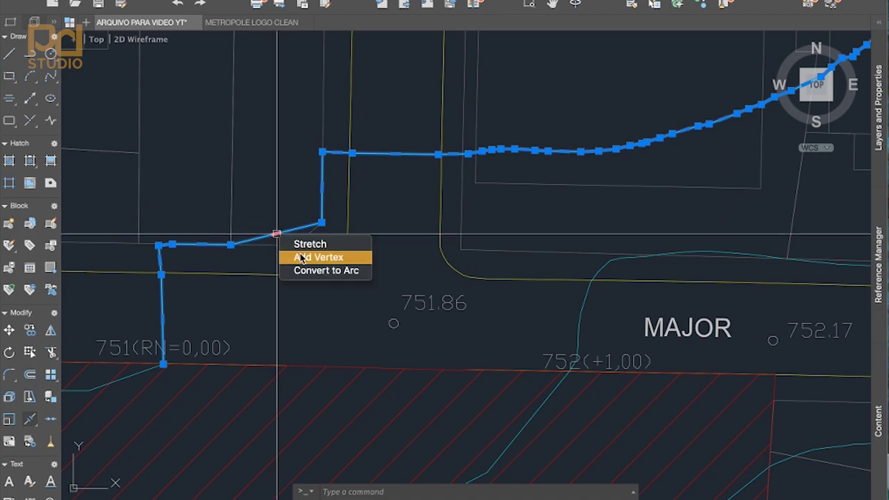
click(301, 258)
click(296, 243)
key(Escape)
scroll(285, 205, down, 5)
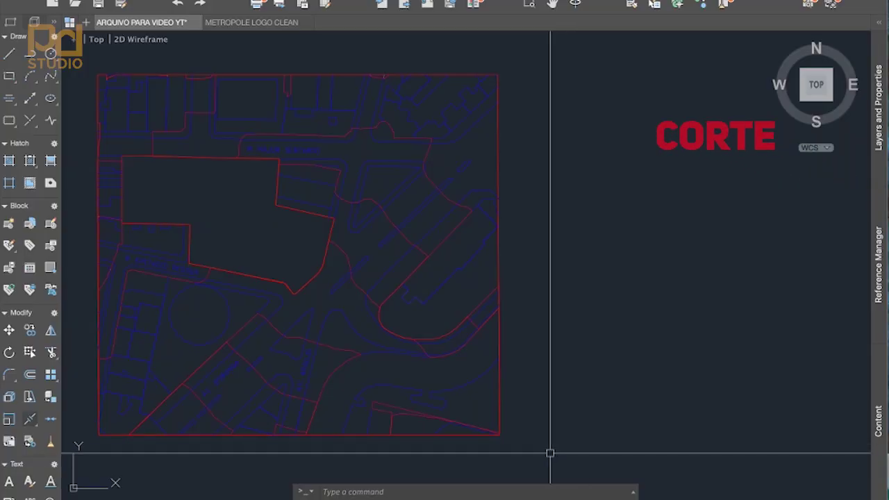
- Move the pieces of the first two terrain levels out of the map into two separate rows below it
middle_drag(550, 453, 538, 452)
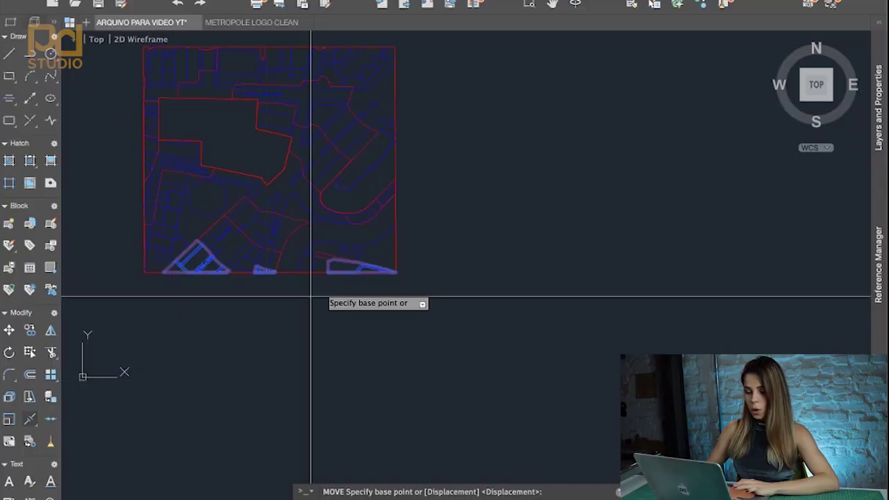
click(338, 284)
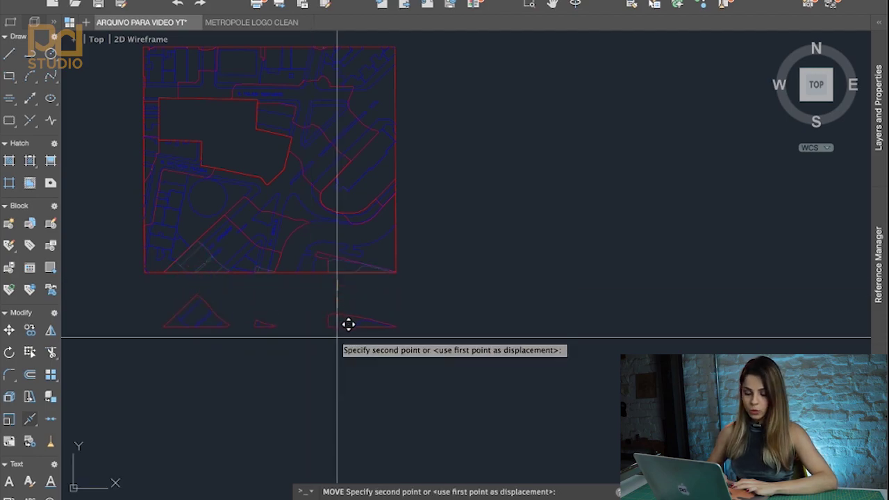
key(Return)
click(257, 252)
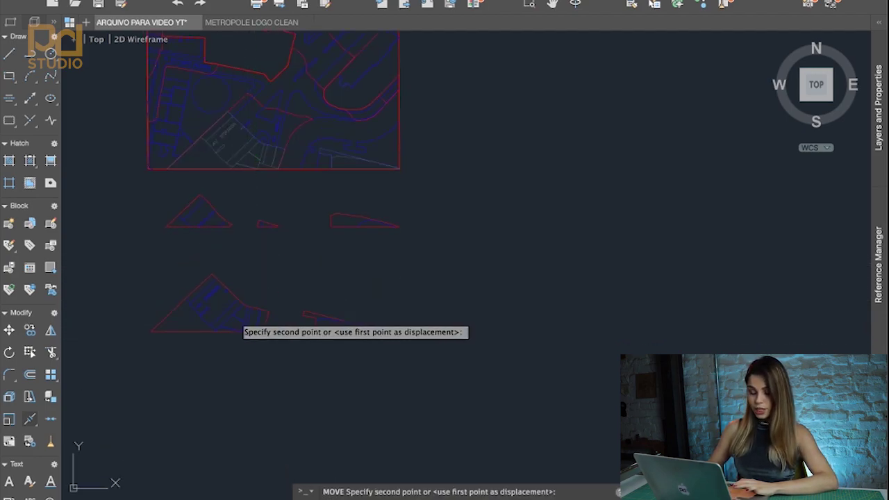
click(239, 323)
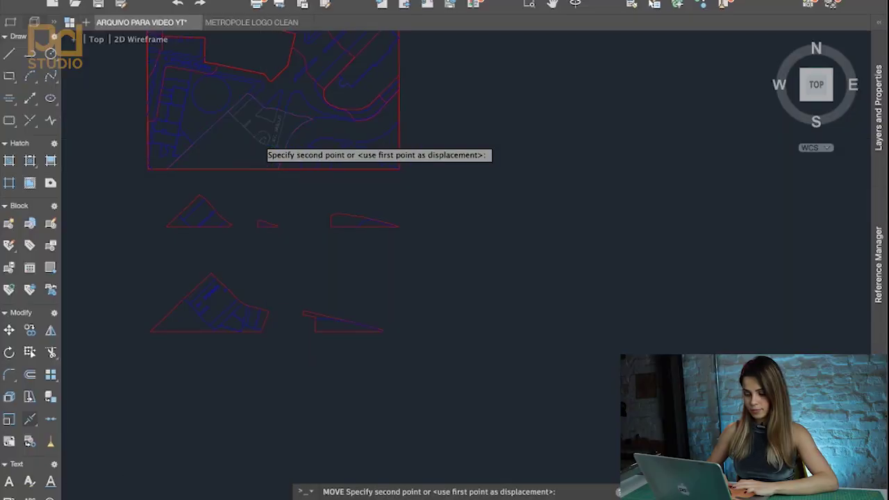
- Move the third terrain level and the large fourth level with its streets below the rows already separated
scroll(272, 129, down, 3)
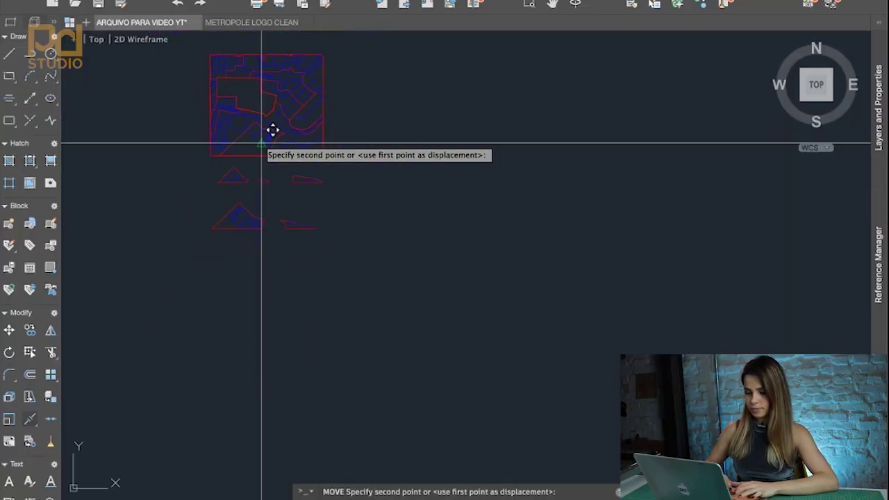
click(293, 135)
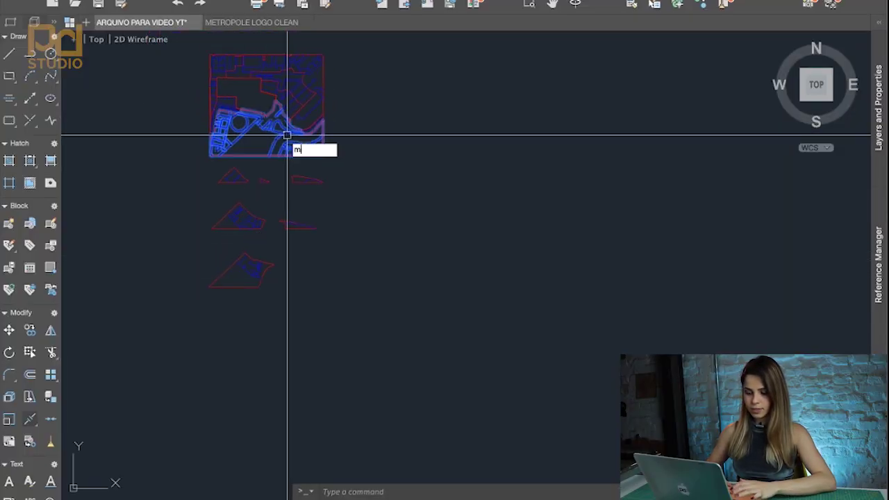
text(m)
key(Return)
click(284, 123)
click(288, 343)
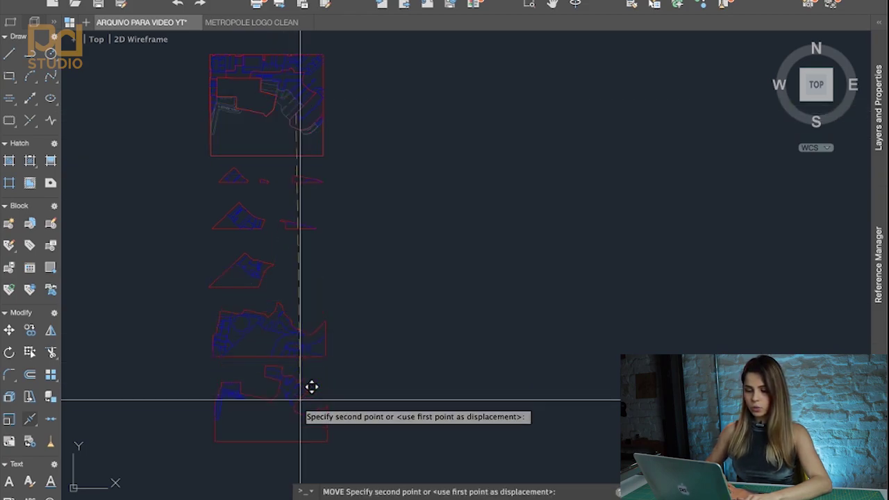
- Move the next terrain levels surrounding the project lot out of the map and stack them below the fourth level
click(296, 93)
scroll(296, 93, down, 5)
scroll(296, 93, down, 3)
click(309, 279)
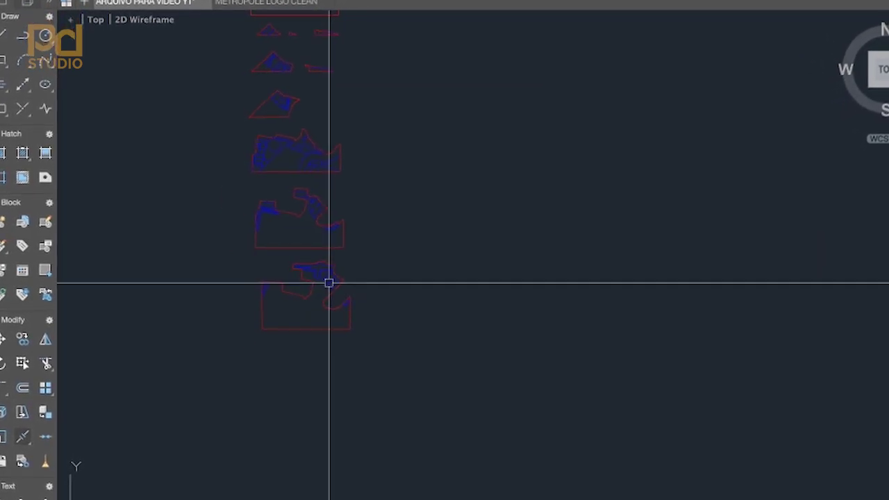
- Move the remaining full-width terrain level straight down to its own place in the column of separated layers
scroll(437, 254, up, 4)
click(339, 9)
text(m)
key(space)
click(361, 23)
click(389, 359)
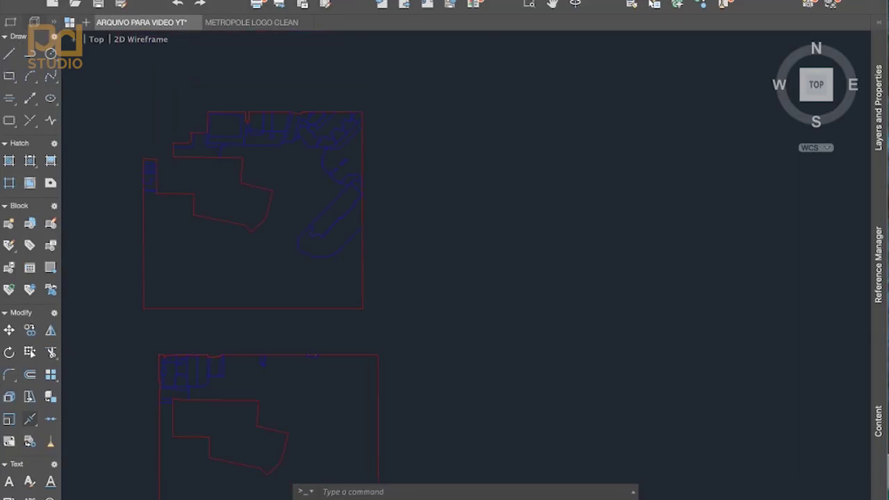
scroll(444, 264, up, 5)
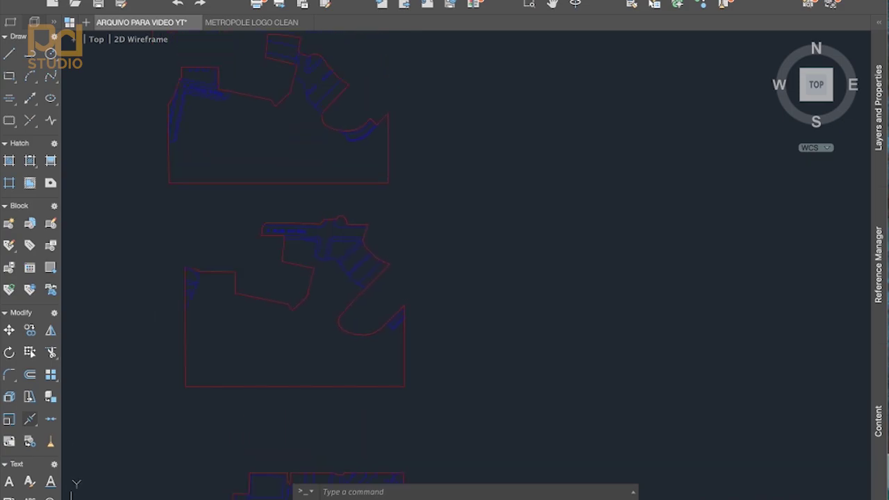
scroll(416, 342, up, 5)
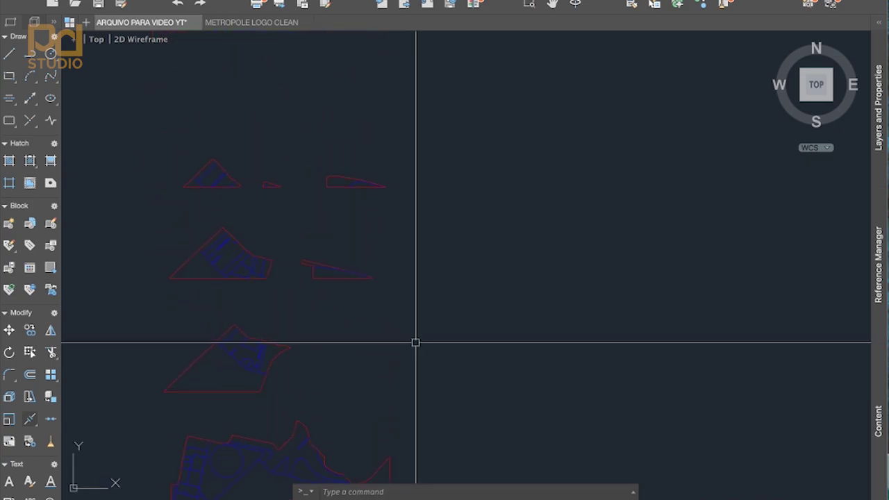